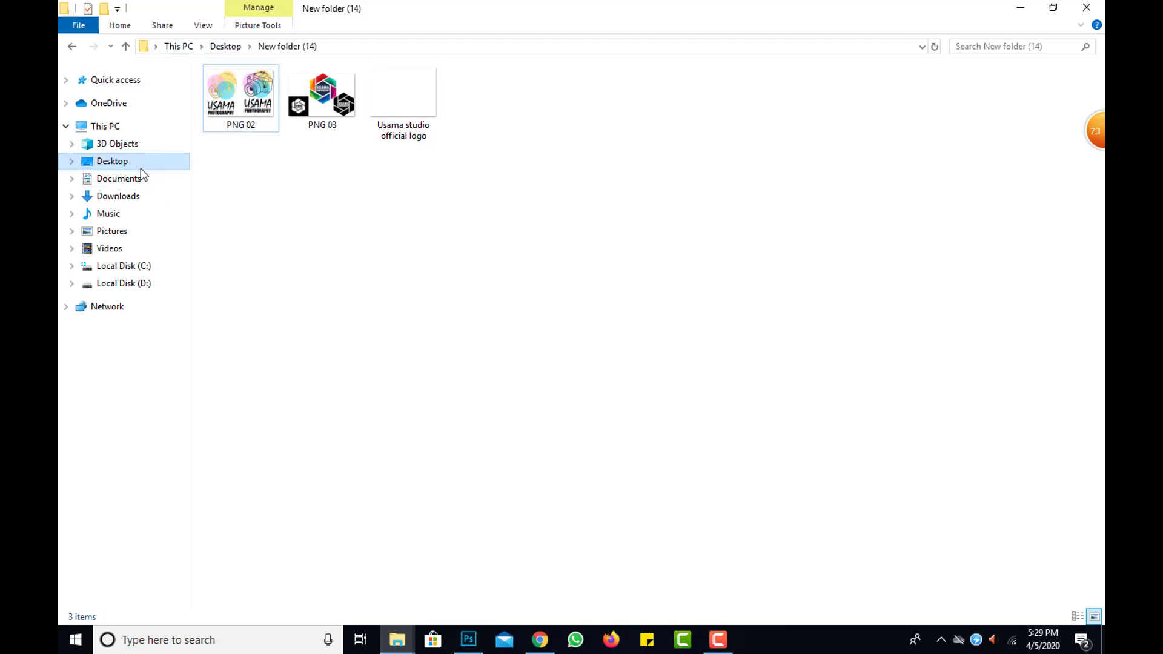
- Open the 'Usama studio official logo' PNG in Adobe Photoshop CC 2019
right_click(395, 105)
mouse_move(438, 311)
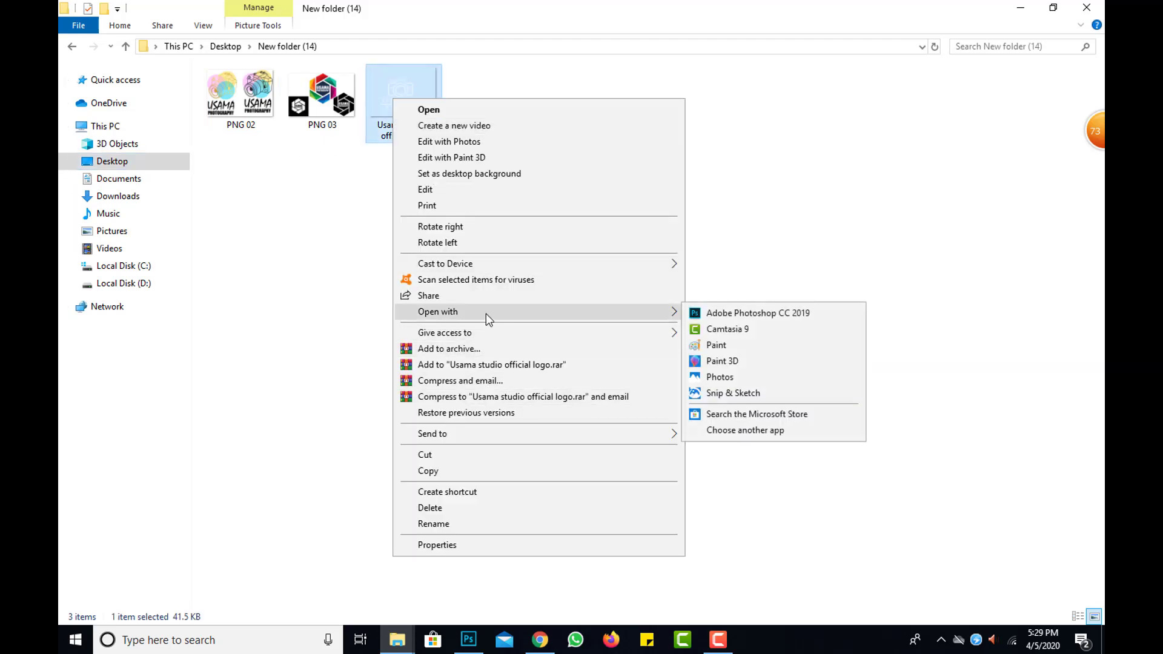
click(730, 314)
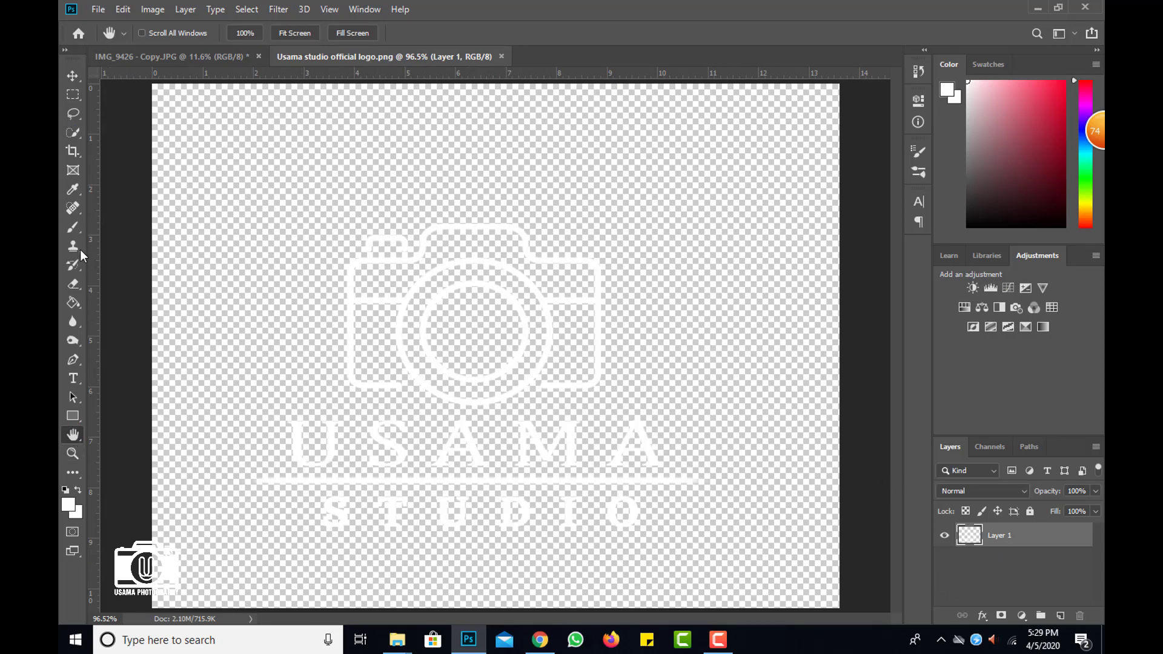
- Paint a new layer solid black and place it beneath the logo's Layer 1
click(1059, 615)
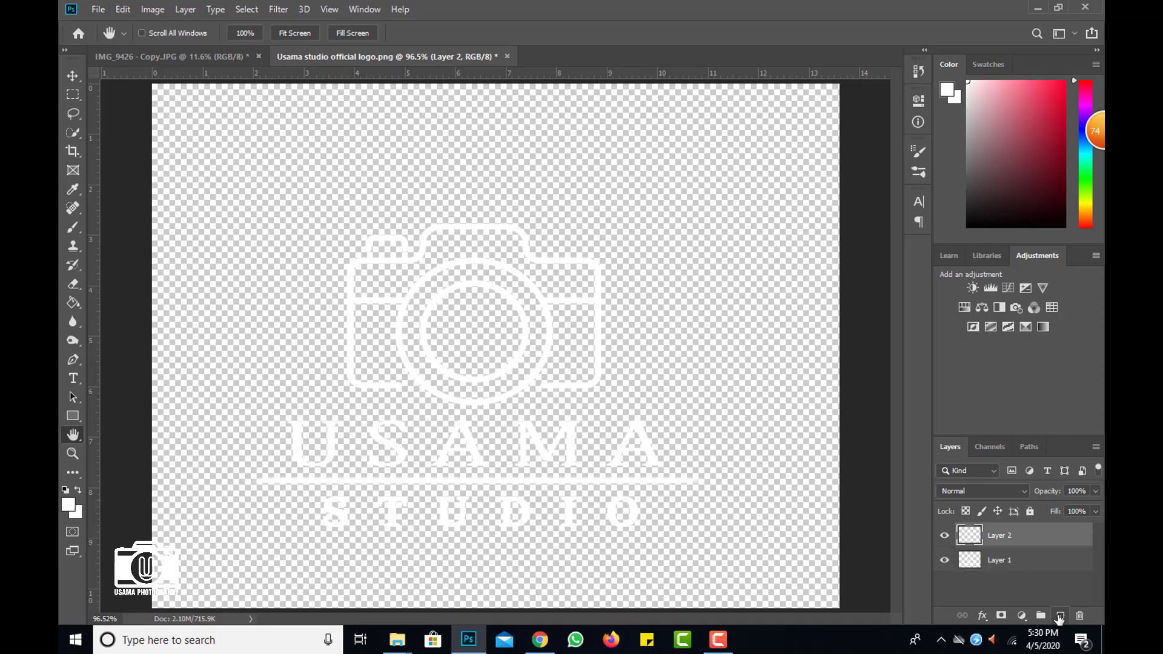
click(78, 228)
key(d)
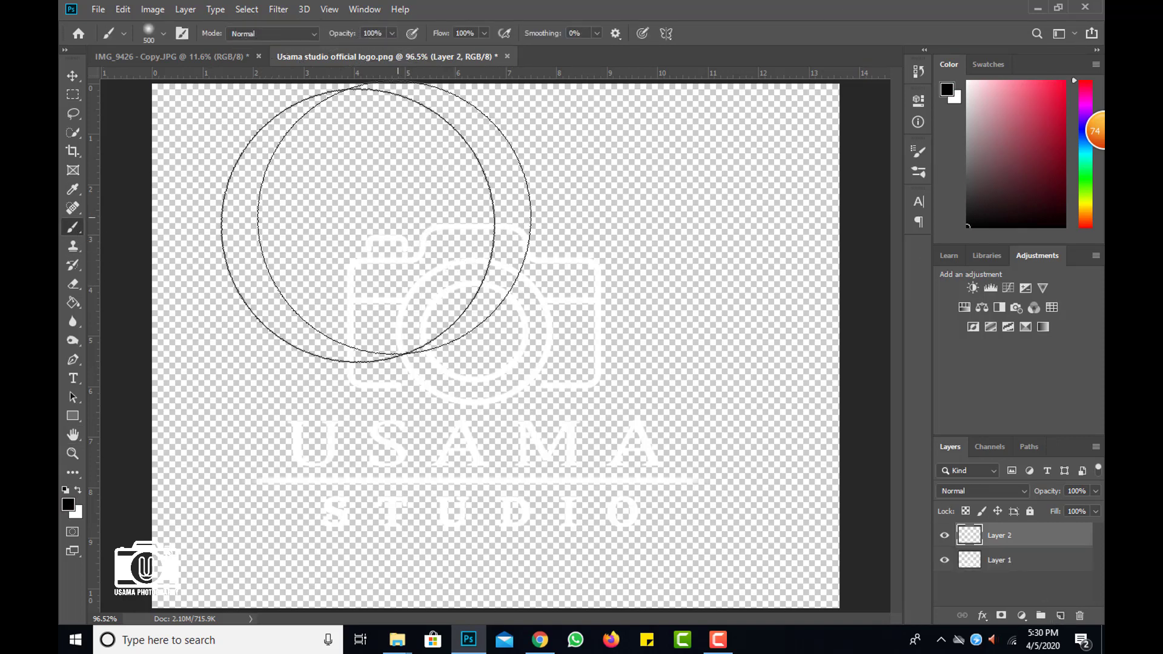
mouse_move(387, 194)
mouse_down()
mouse_move(296, 231)
mouse_move(618, 465)
mouse_move(301, 303)
mouse_move(675, 193)
mouse_up()
key(bracketright)
key(bracketright)
key(bracketright)
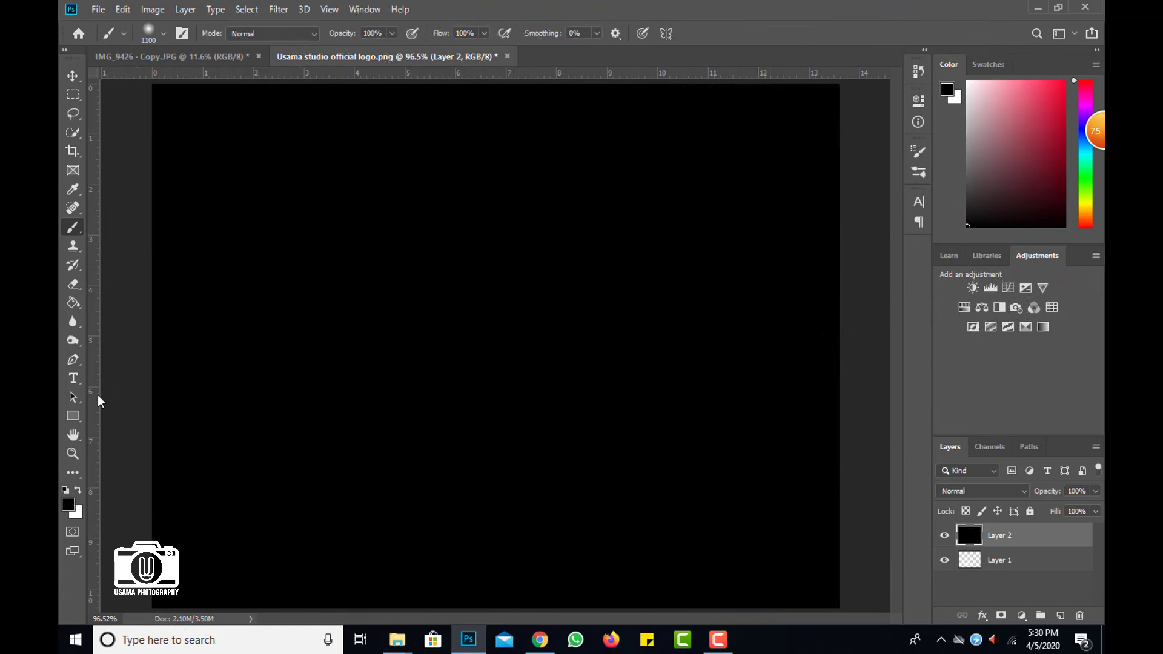
click(73, 434)
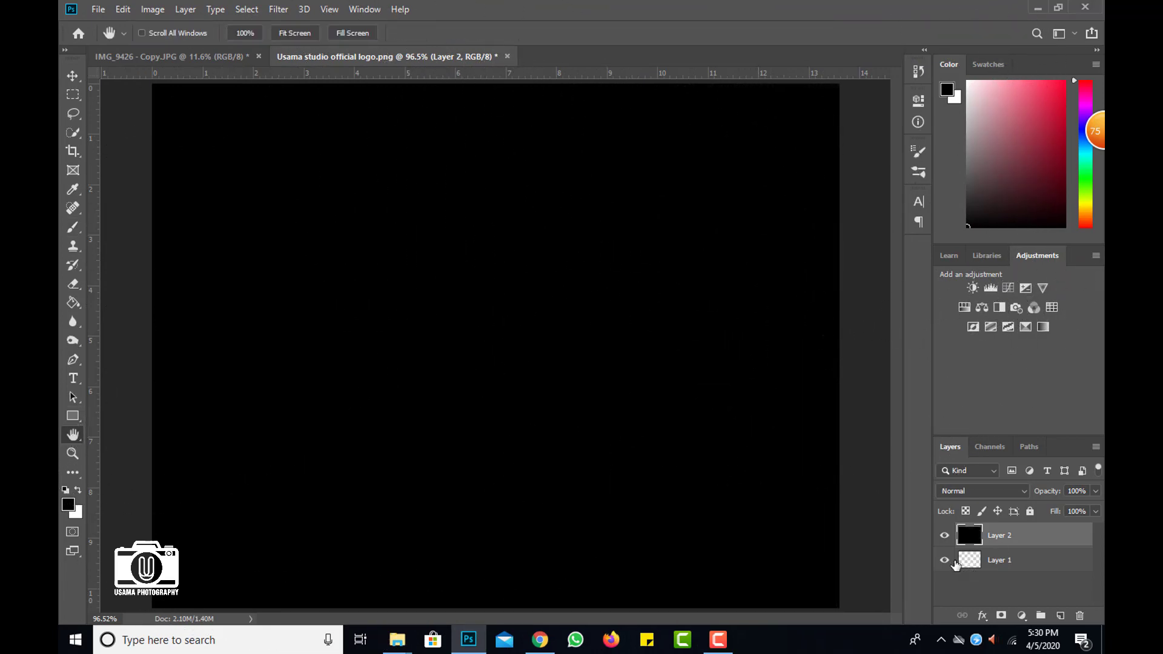
drag(1025, 562, 1025, 535)
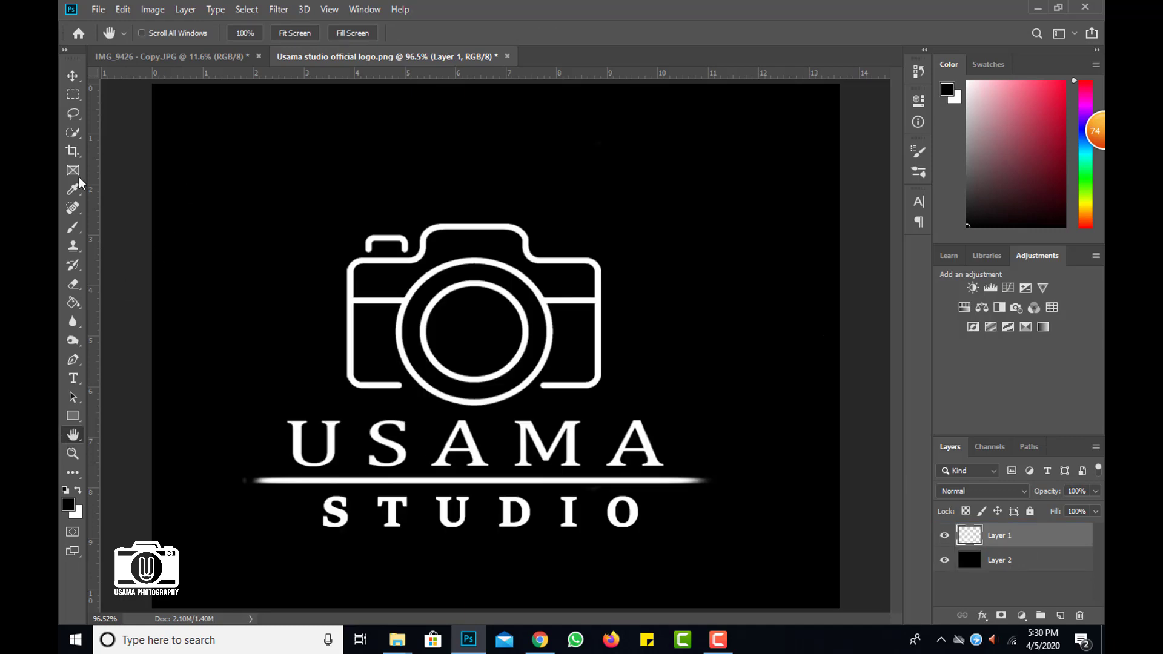
- Add a Normal-blend gradient overlay to Layer 1 and open its Gradient Editor
double_click(1080, 540)
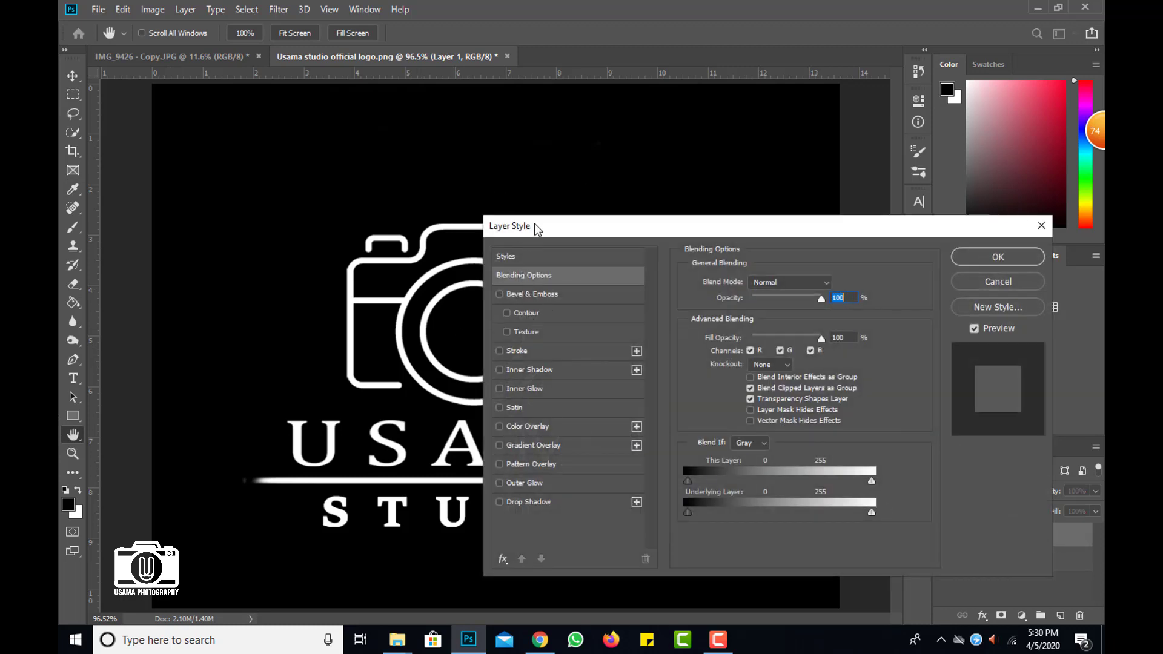
drag(536, 229, 571, 224)
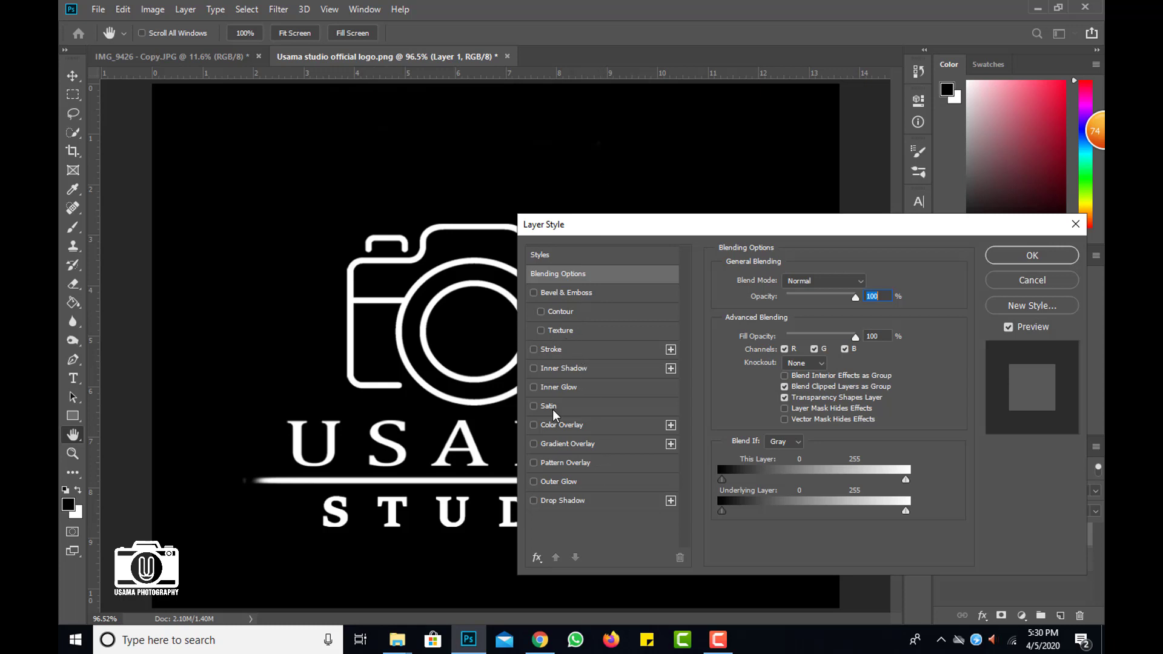
click(563, 445)
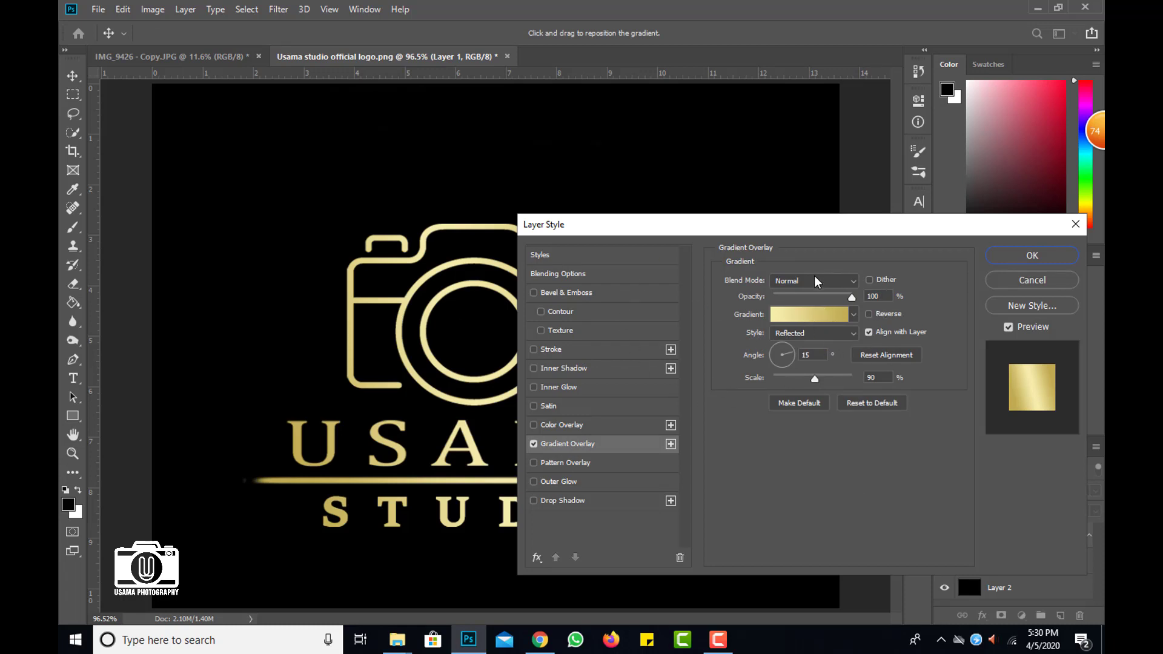
click(796, 280)
click(796, 275)
click(812, 314)
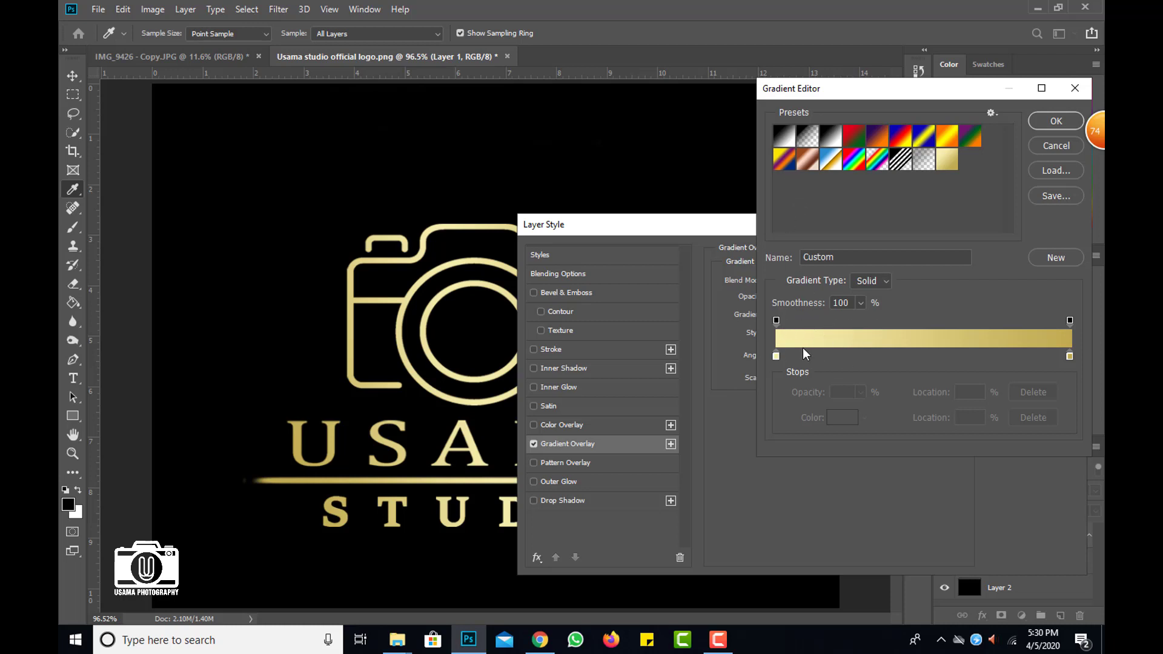
- Make the gradient run from pale gold to darker gold c1ac51
click(776, 357)
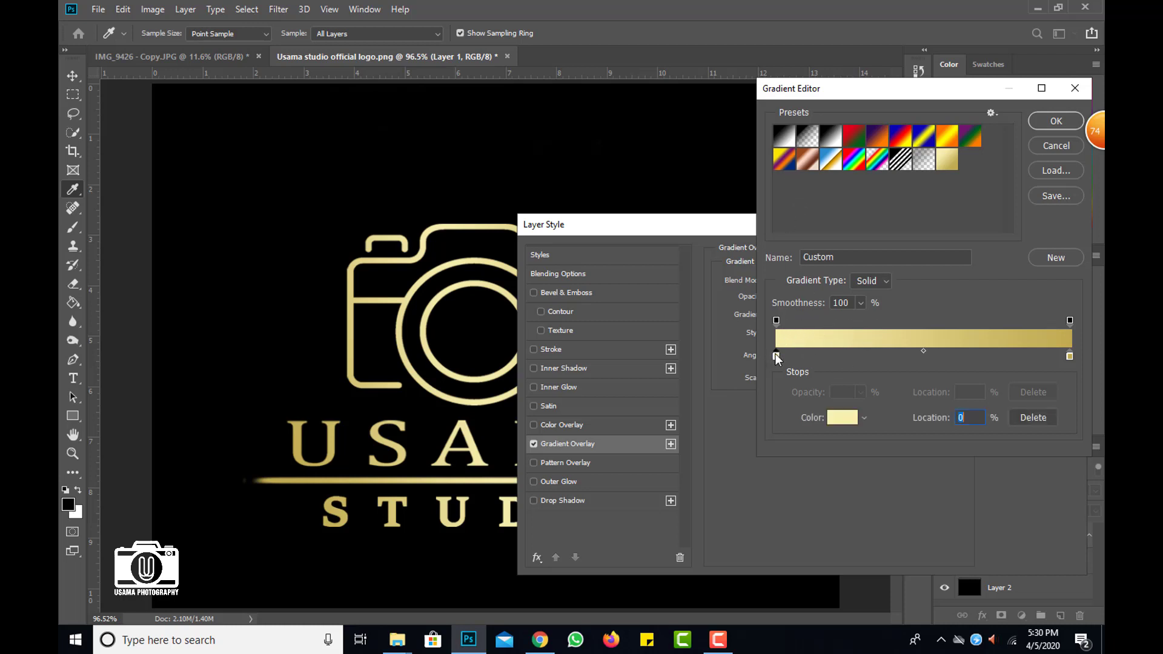
click(841, 417)
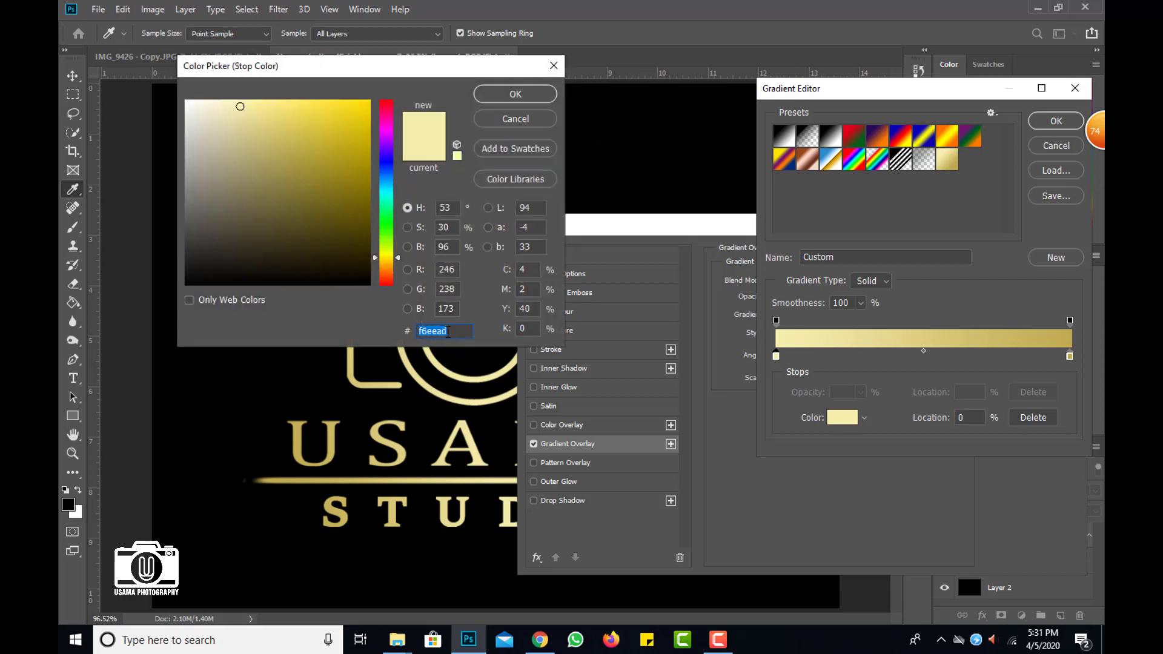
click(511, 97)
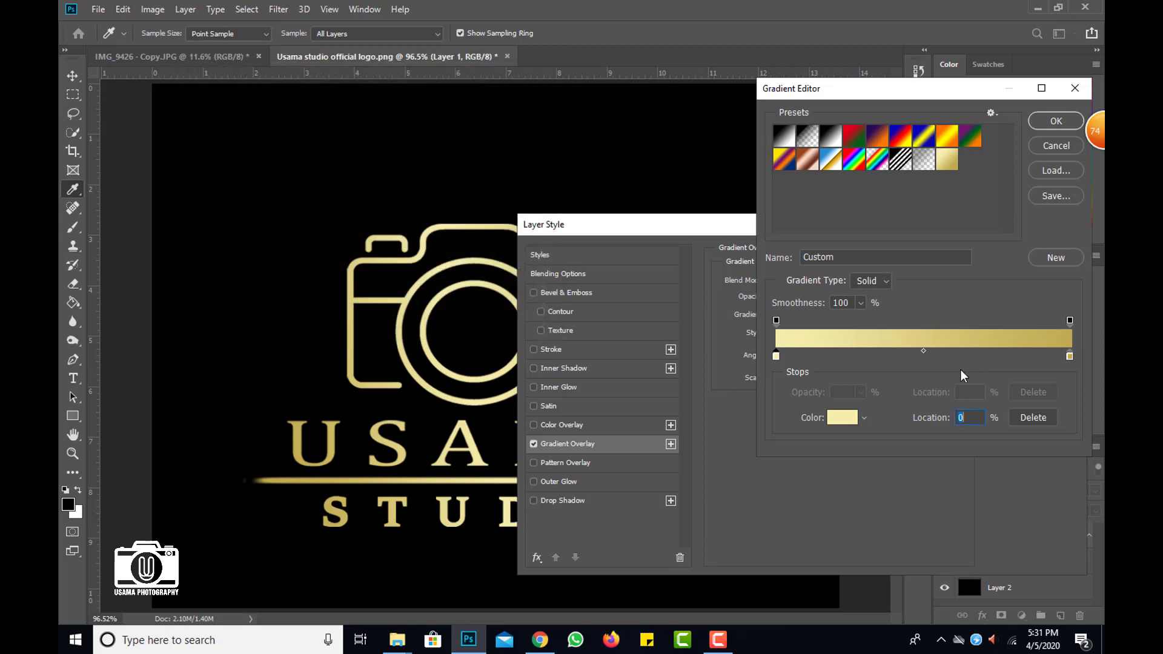
click(1069, 357)
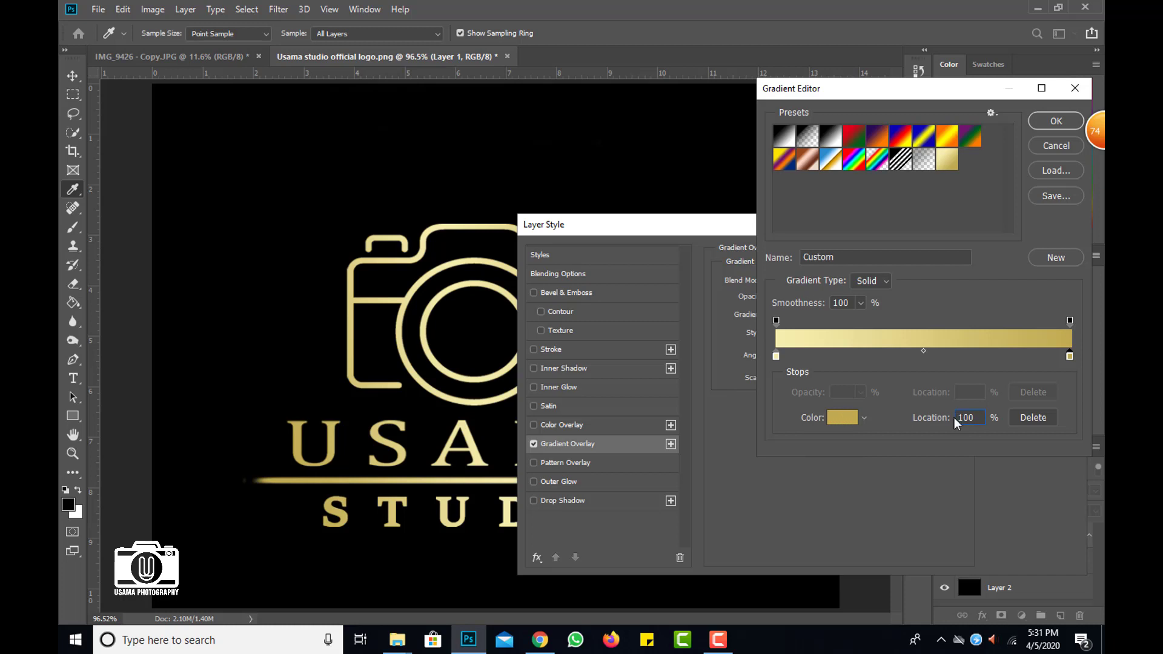
click(842, 418)
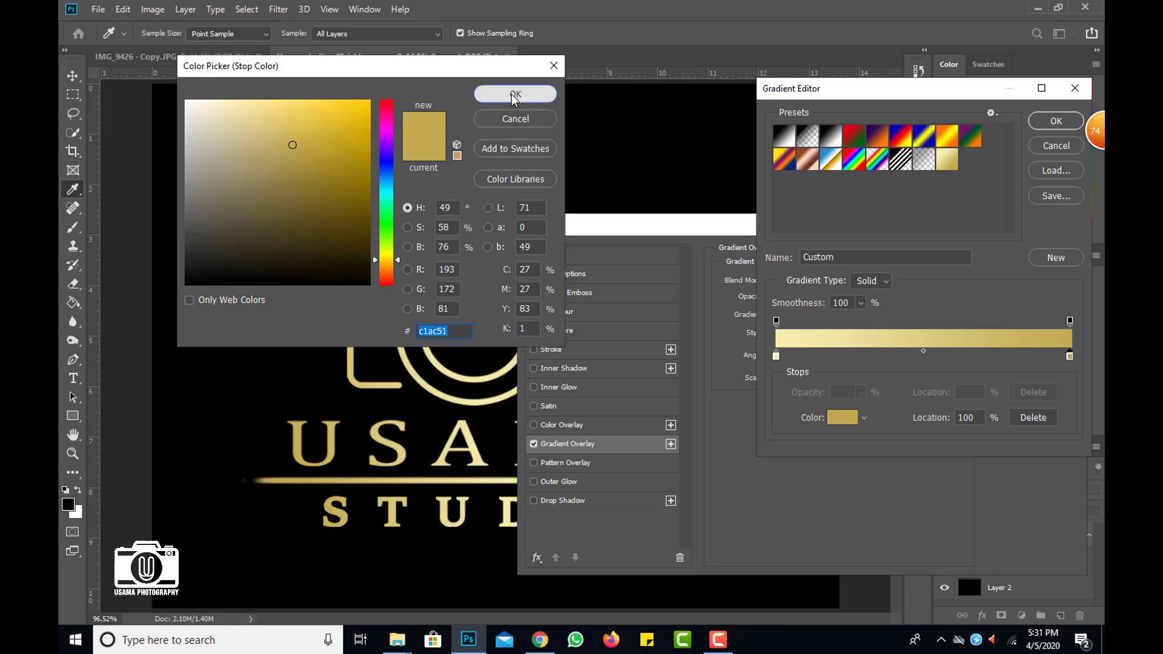
click(513, 95)
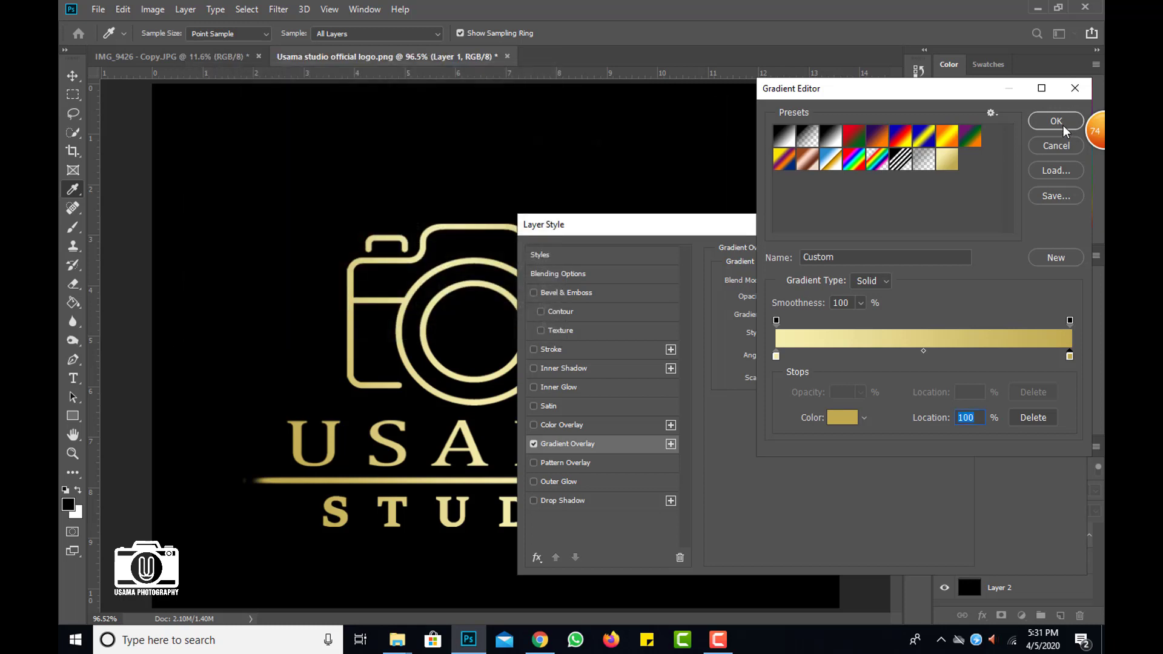
click(1055, 121)
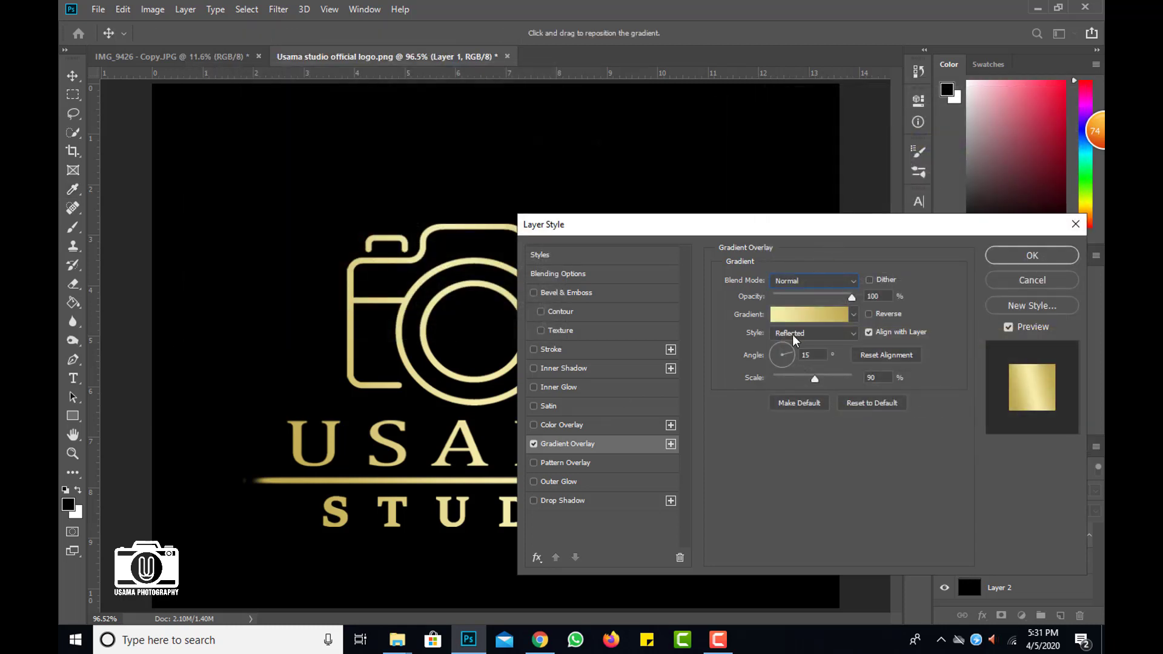
- Keep the overlay aligned with the layer in Reflected style at 15° and 90% scale
click(869, 333)
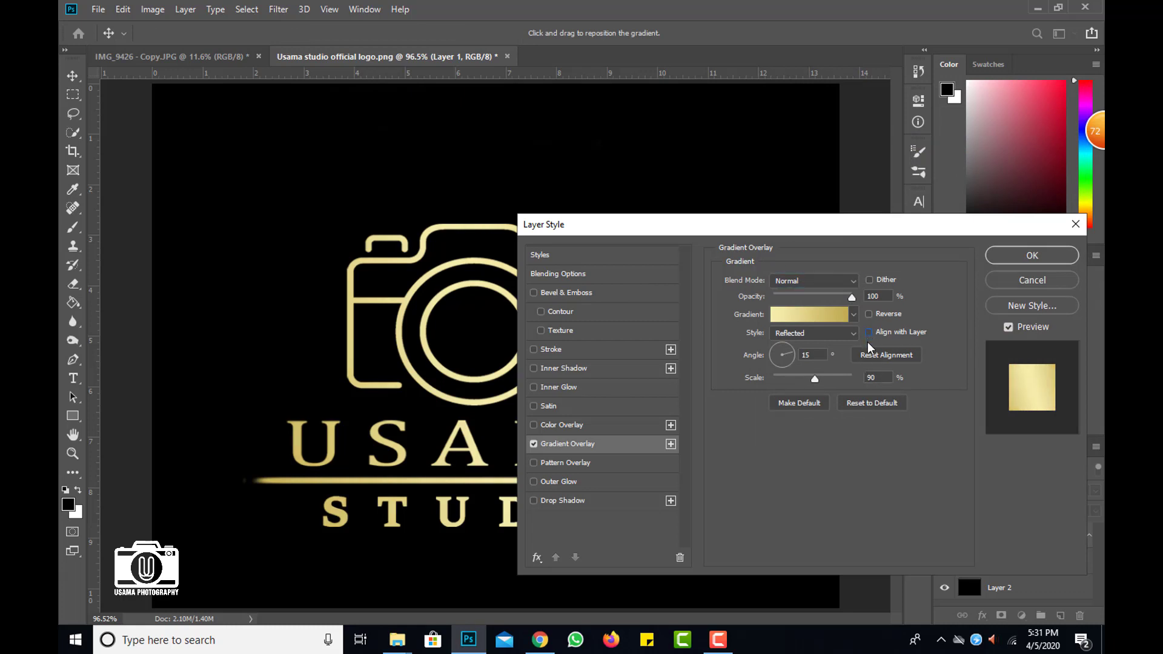
click(868, 332)
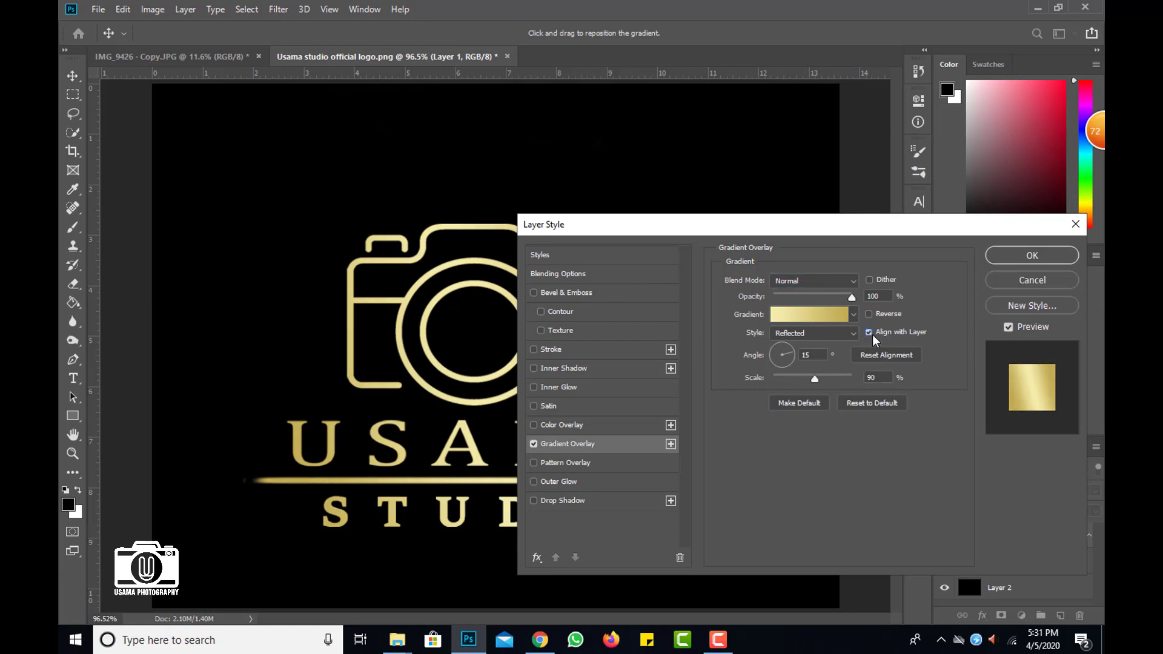
click(799, 334)
key(Up)
key(Up)
key(Up)
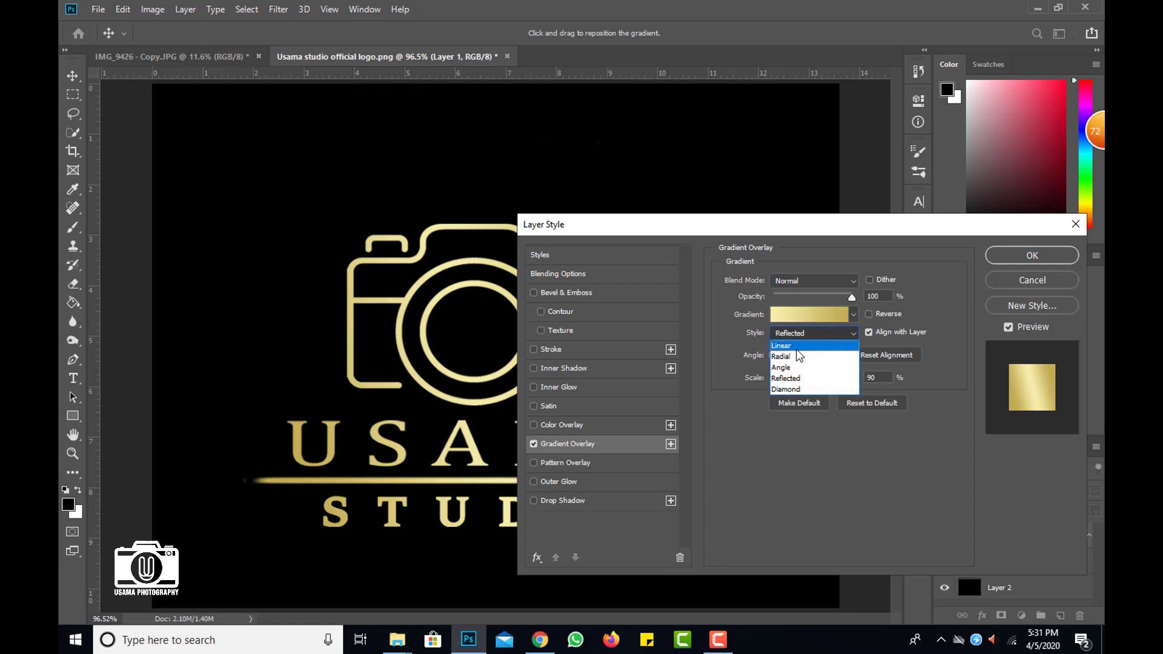
key(Return)
click(802, 335)
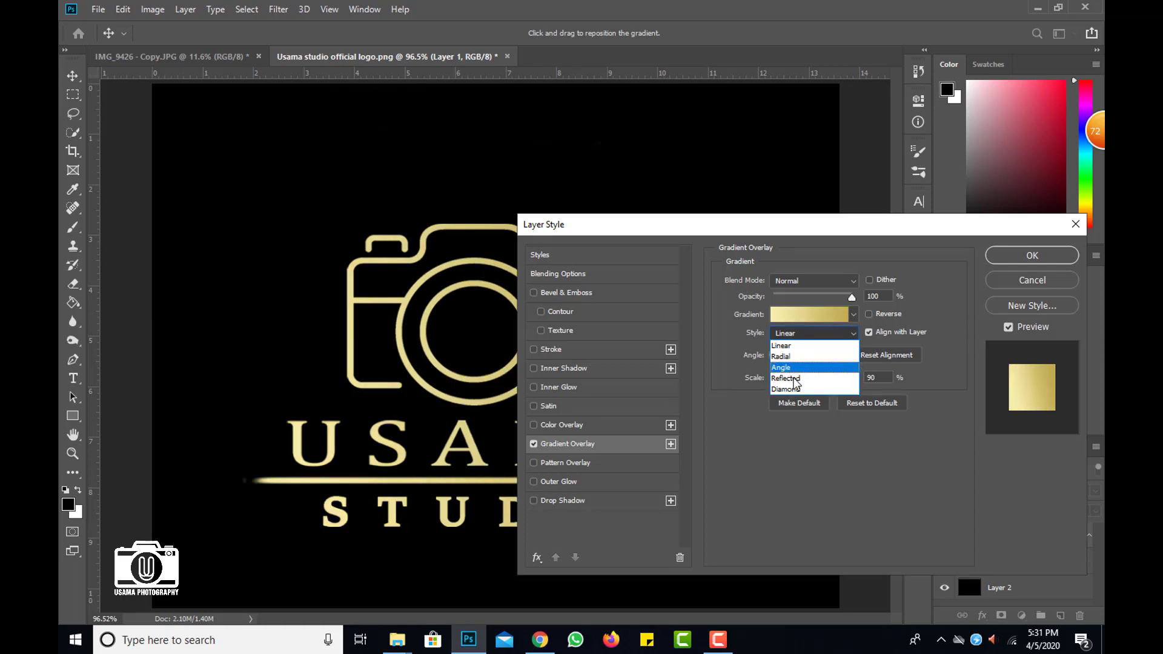
click(782, 368)
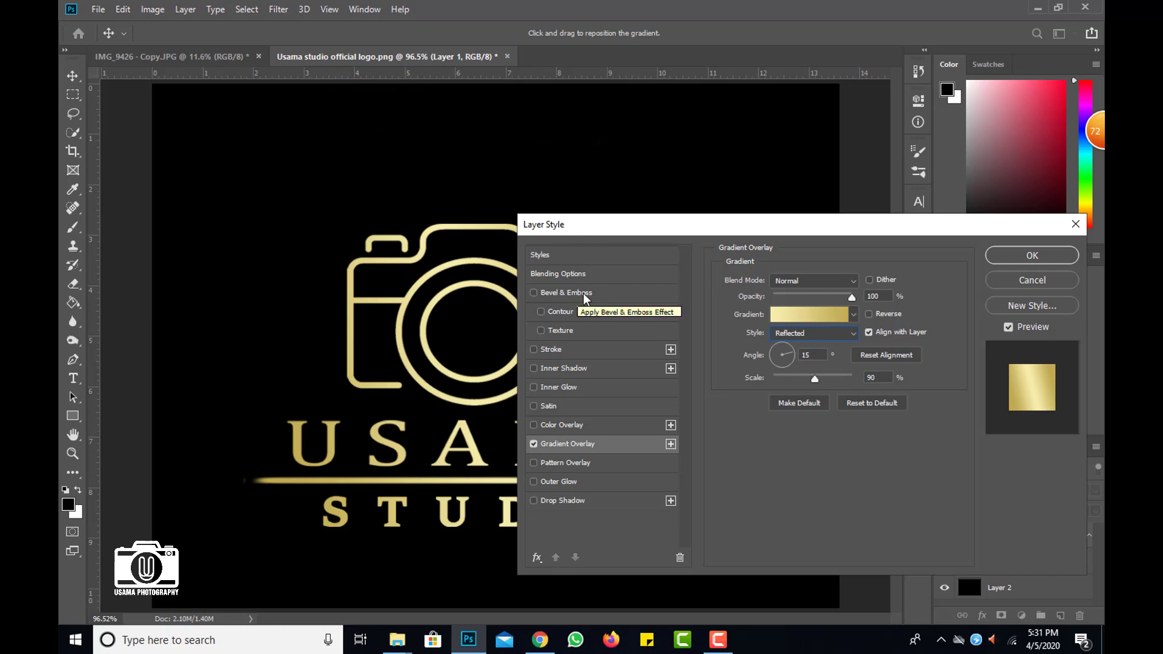
- Add a Chisel Hard inner bevel at 170% depth and 45 px, with anti-aliased gloss
click(575, 293)
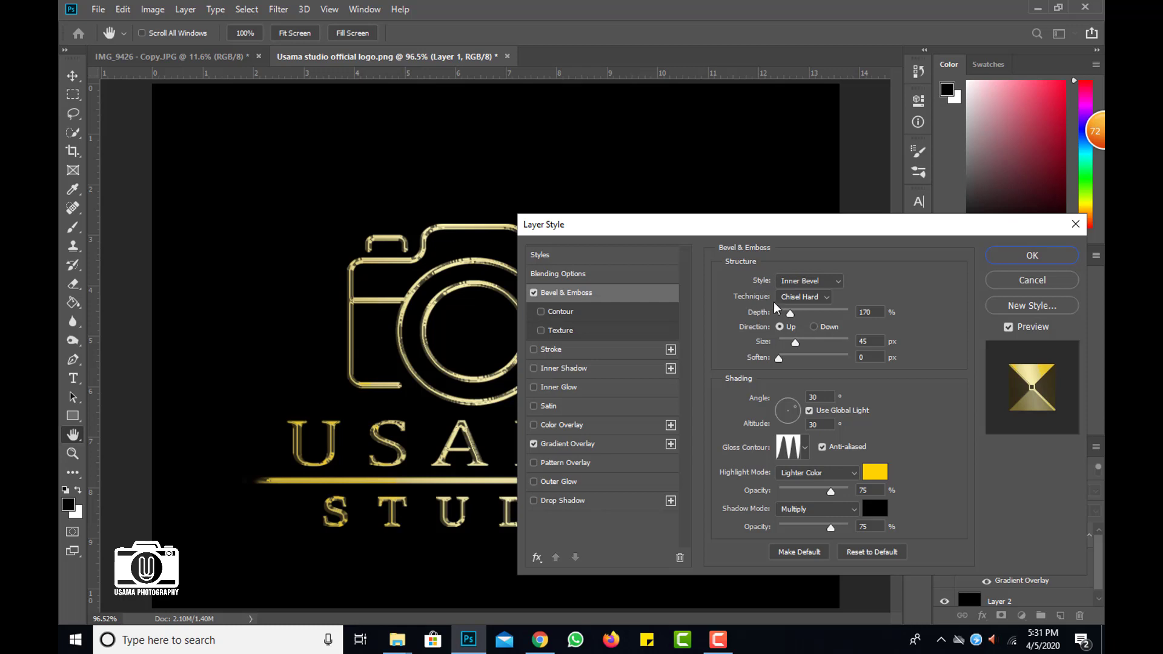
click(797, 299)
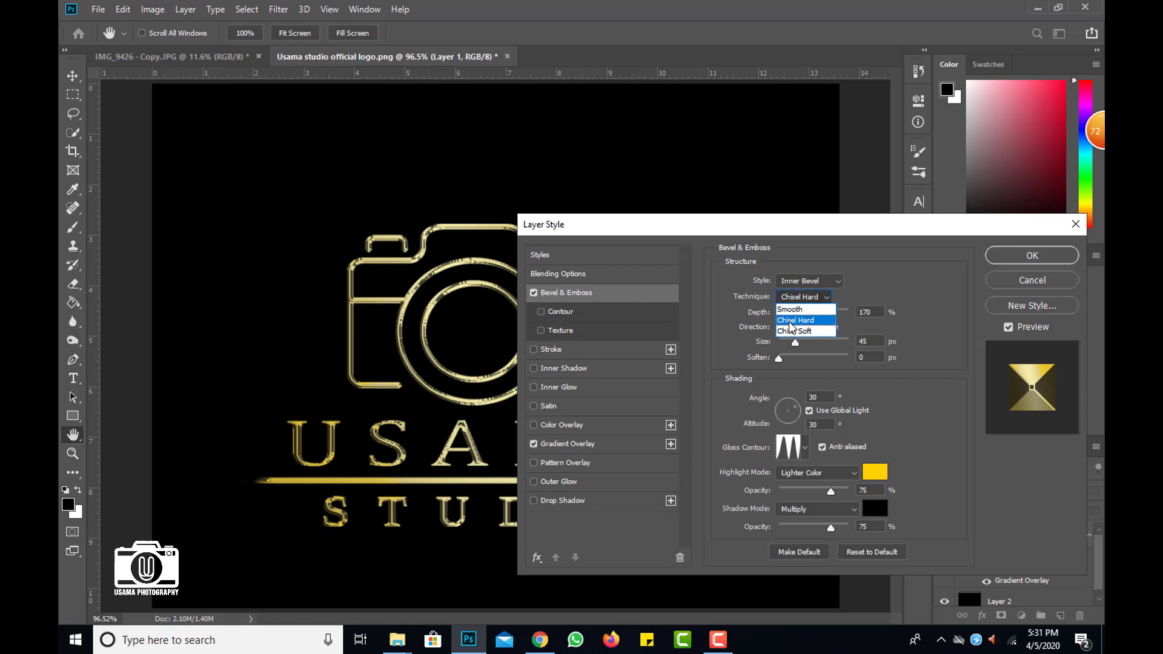
click(790, 322)
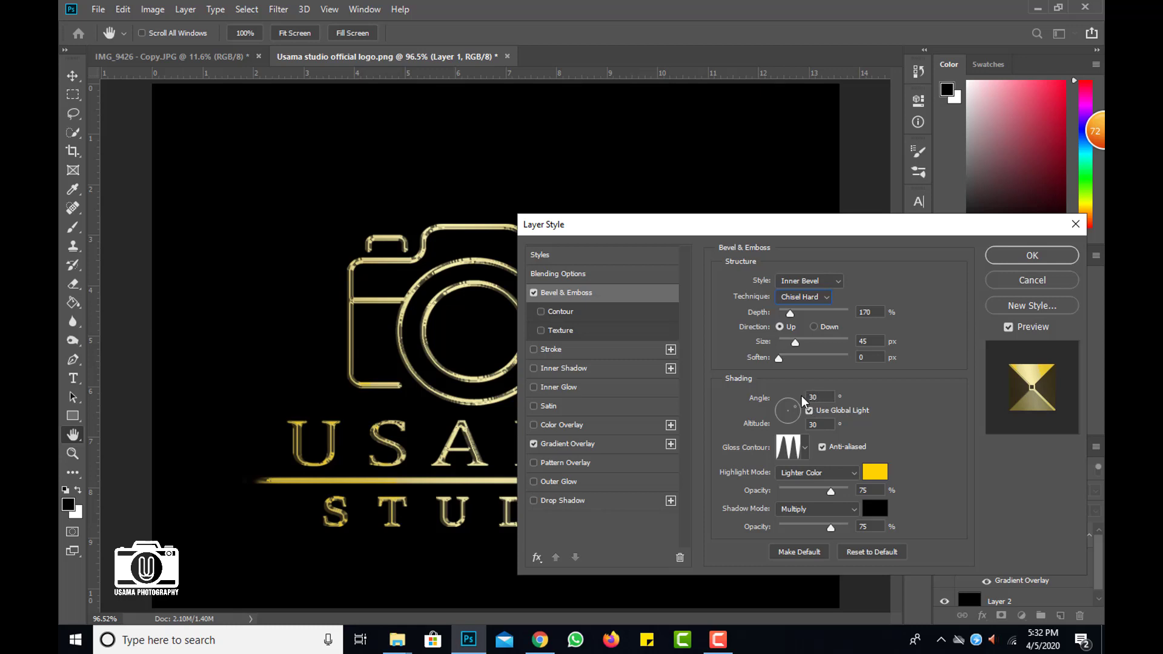
click(804, 451)
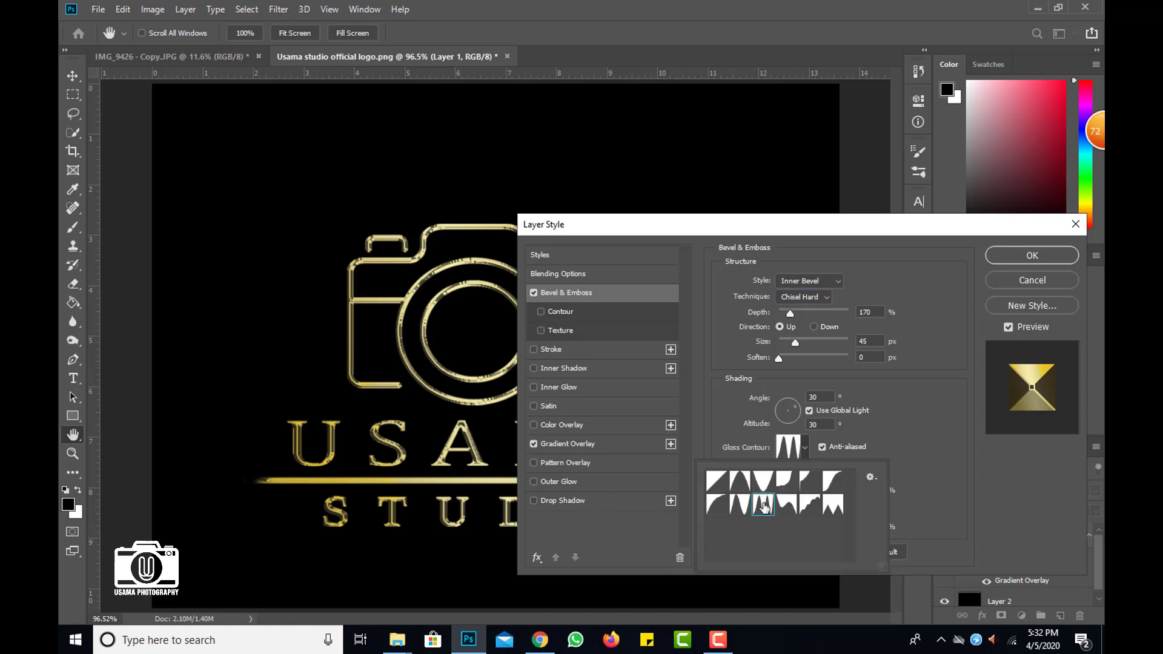
click(898, 431)
click(822, 446)
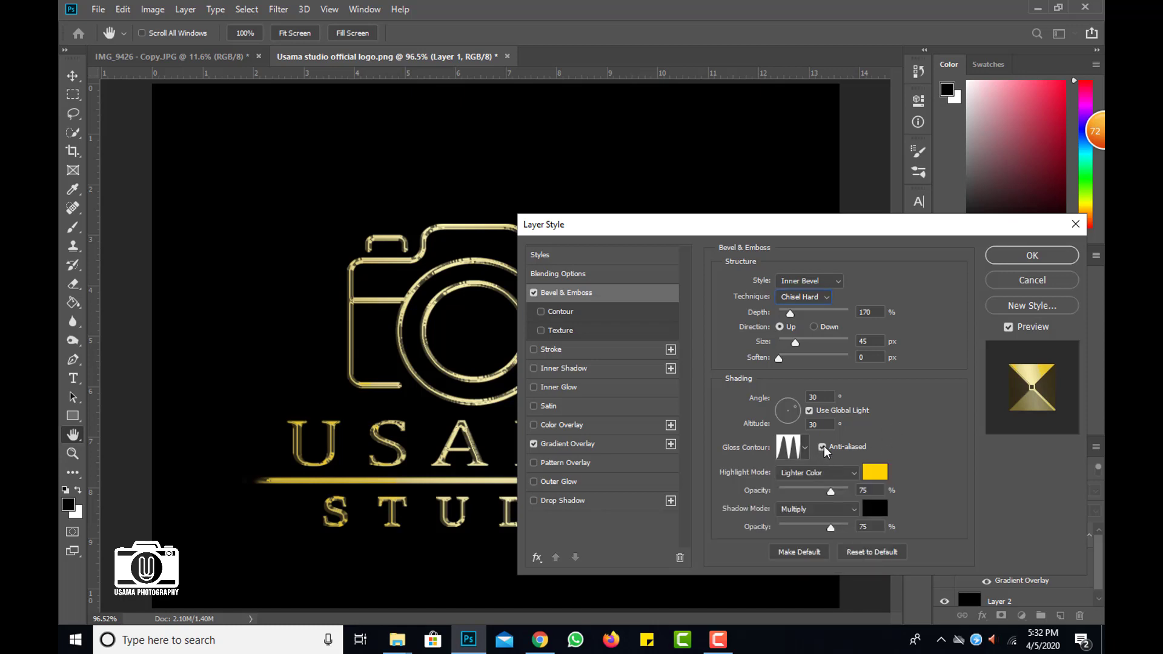
click(822, 446)
- Add a Multiply drop shadow at 90% opacity and apply all layer effects
click(586, 503)
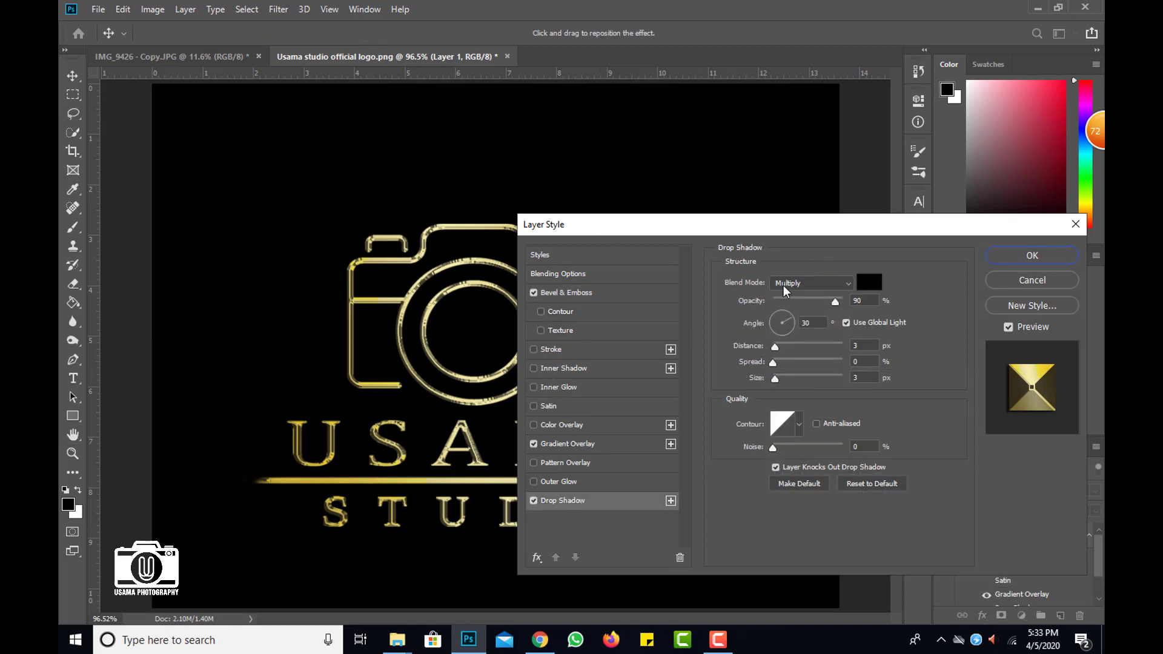
click(806, 286)
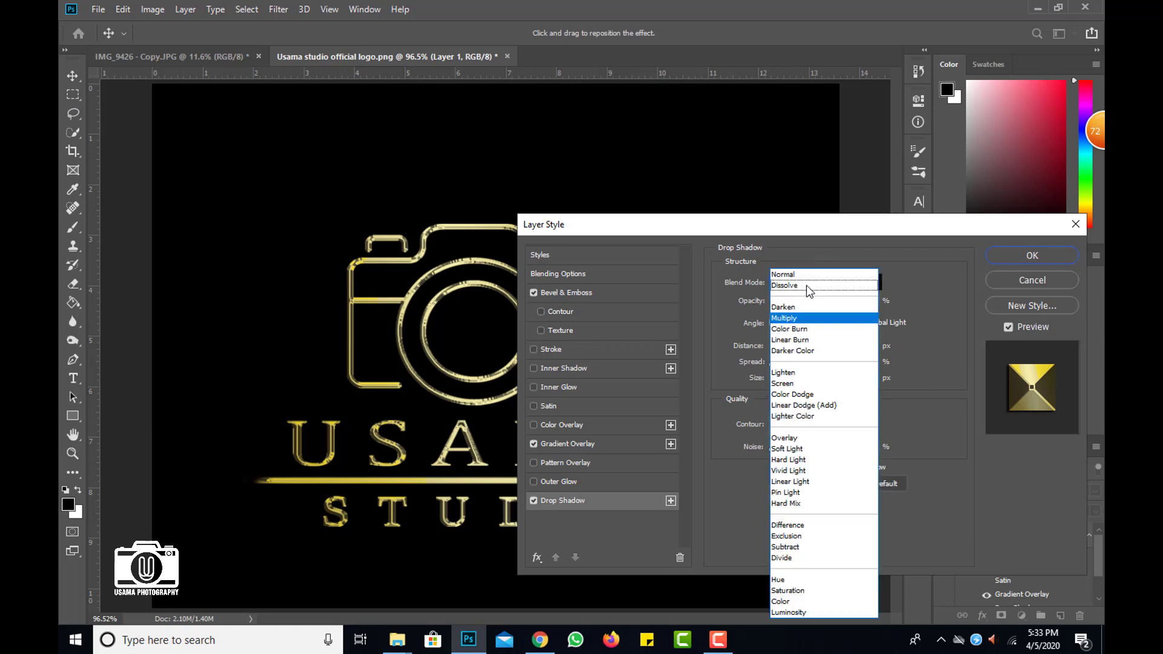
click(808, 289)
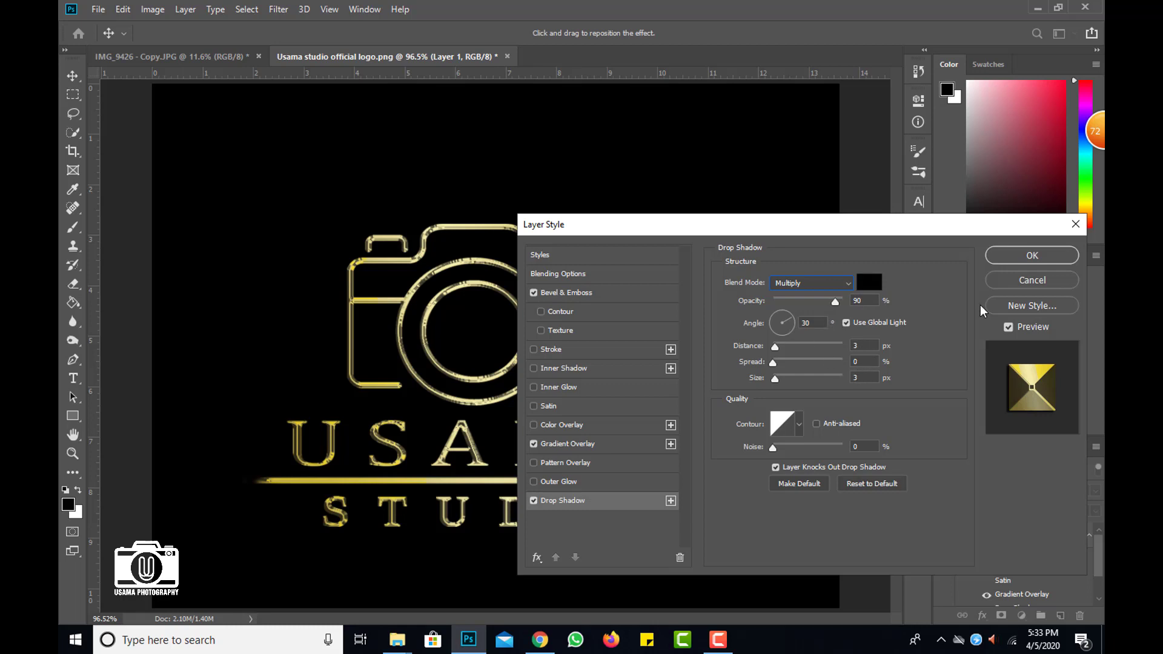
click(1022, 260)
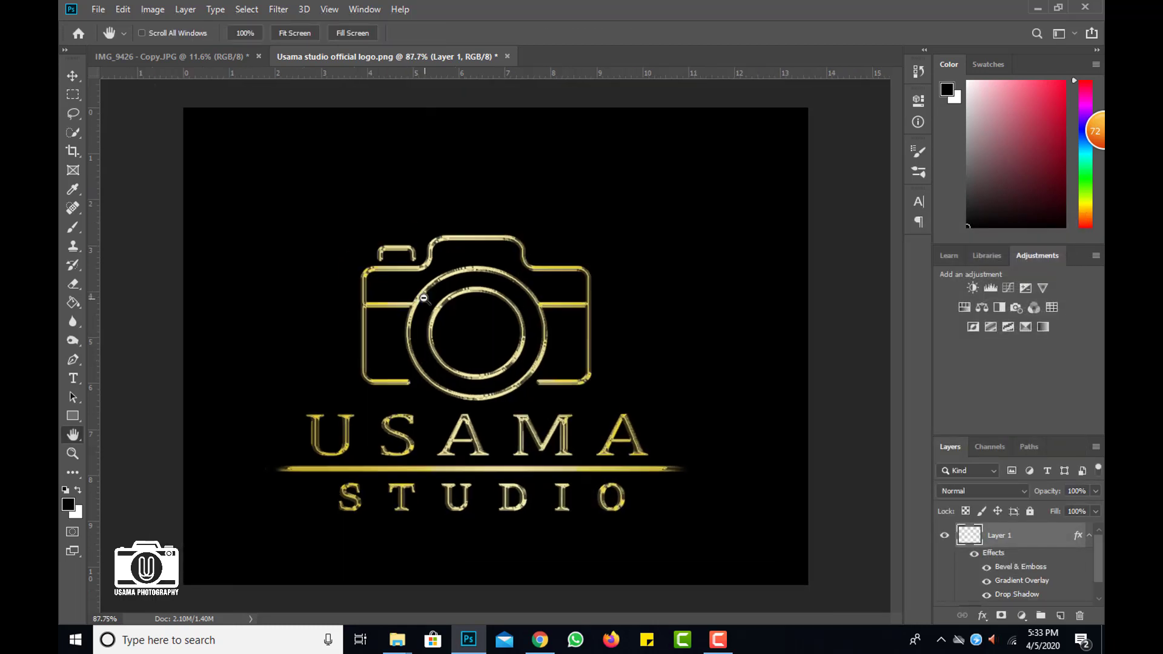
click(944, 535)
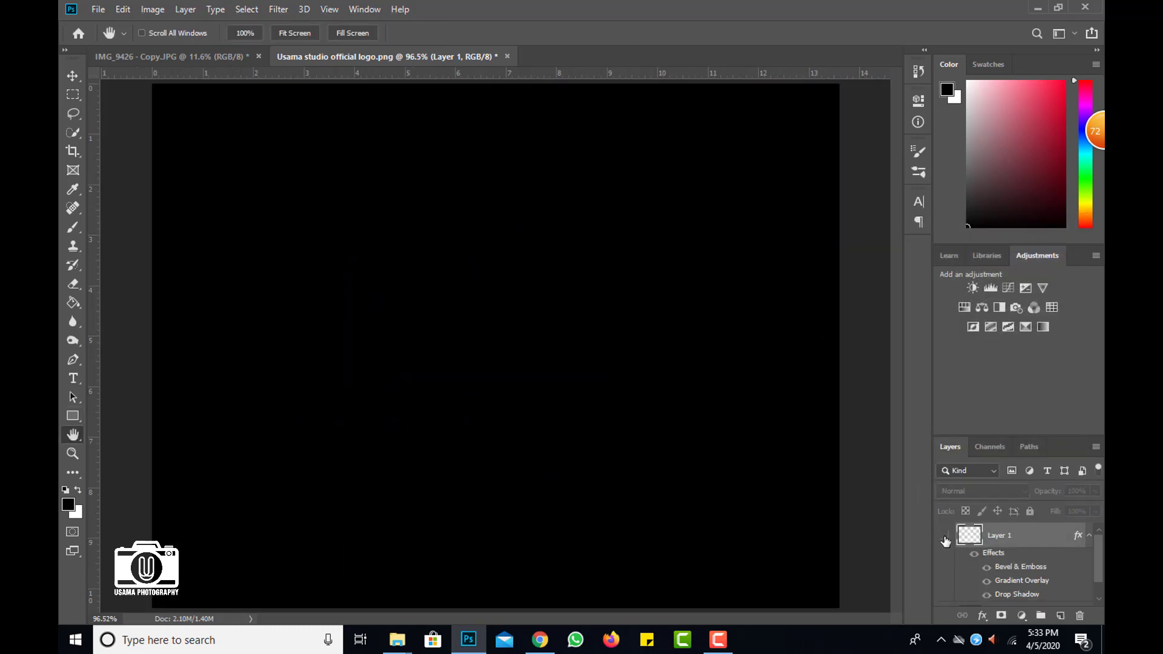
click(924, 49)
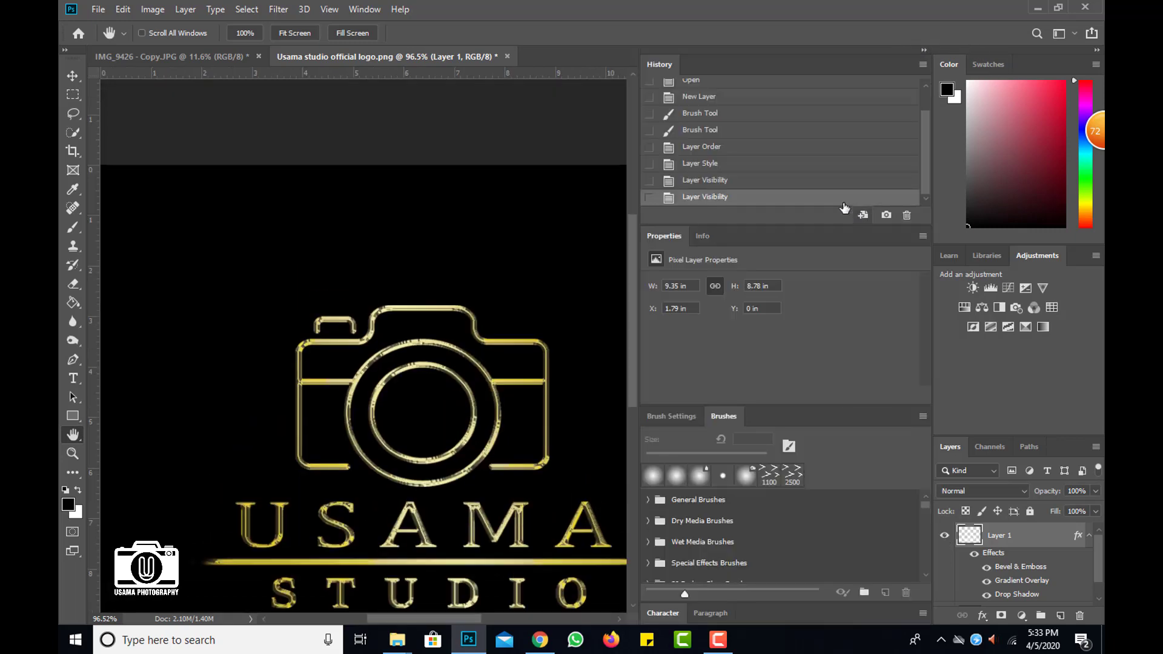
click(734, 94)
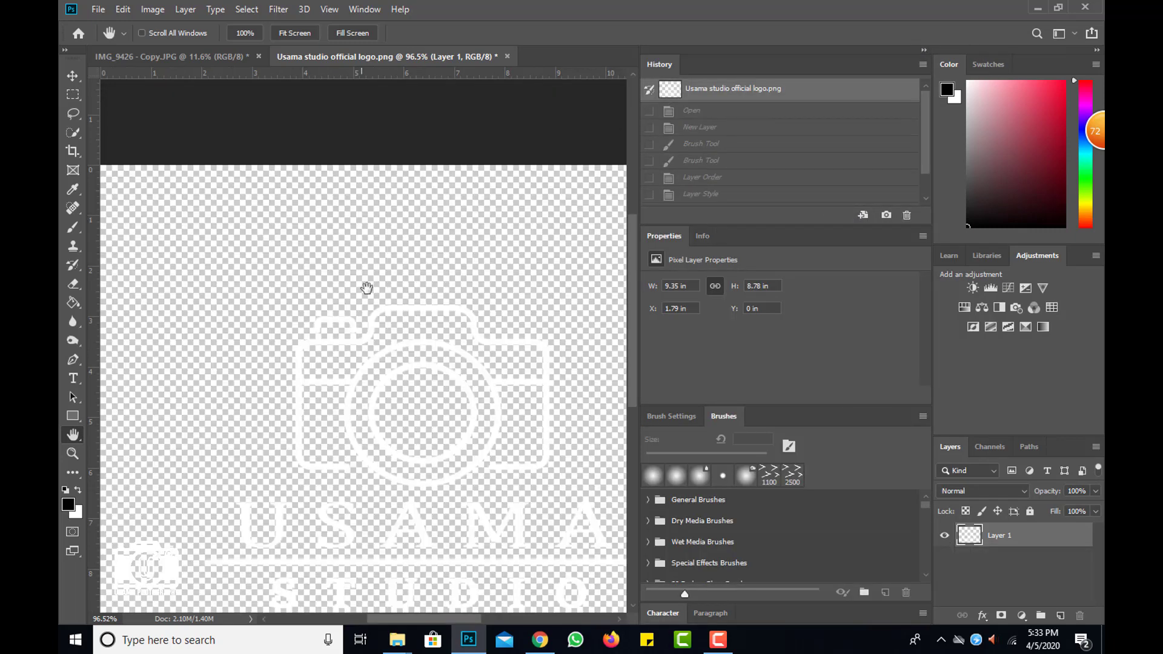
scroll(381, 291, down, 1)
scroll(411, 291, down, 1)
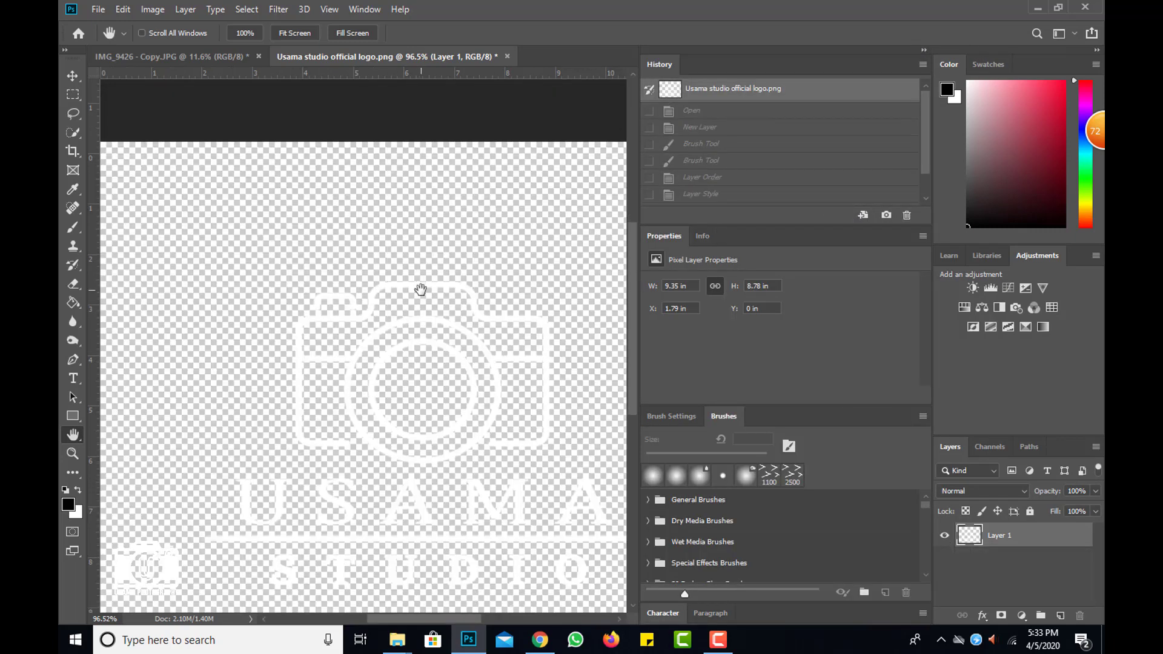
click(734, 195)
click(924, 49)
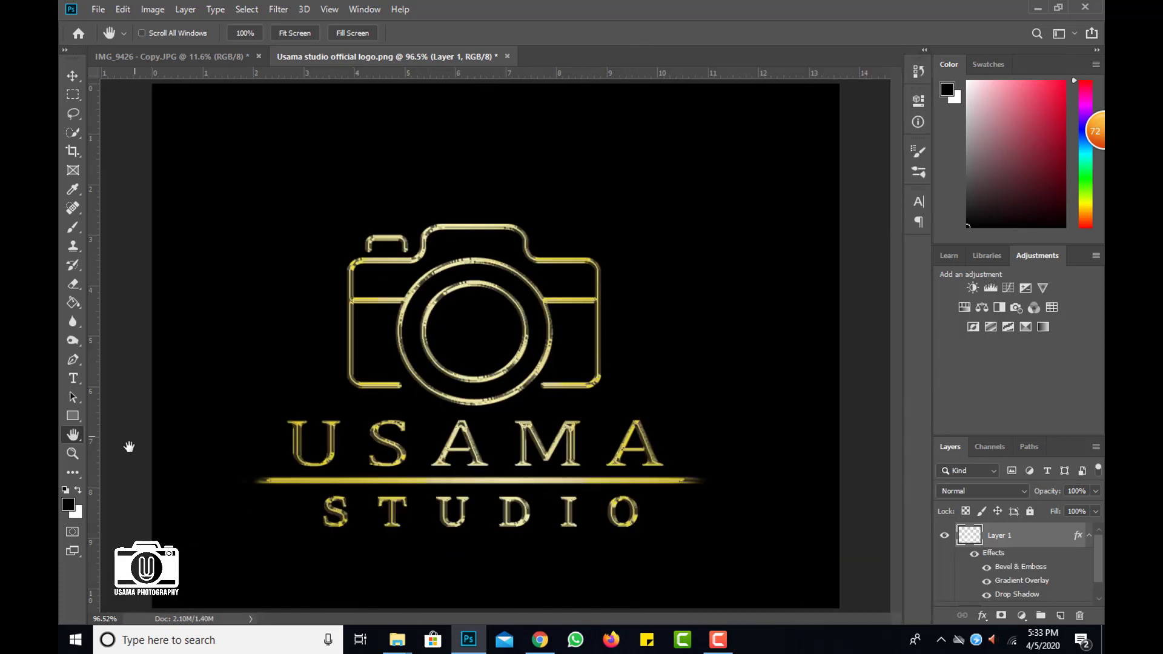
double_click(78, 433)
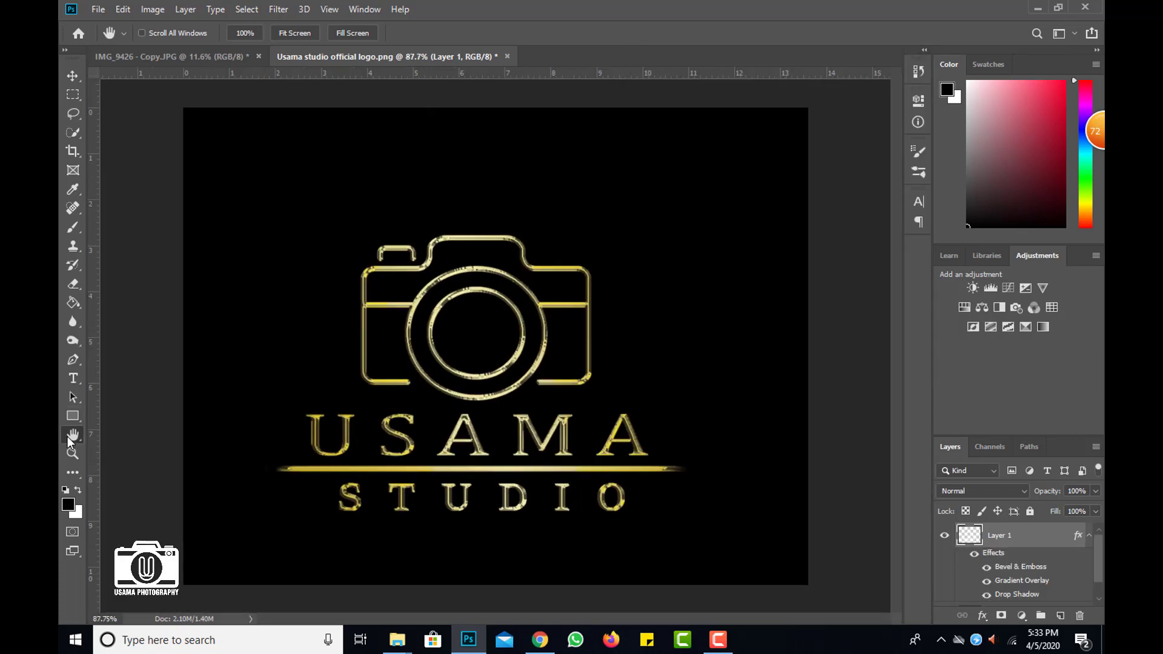
double_click(68, 436)
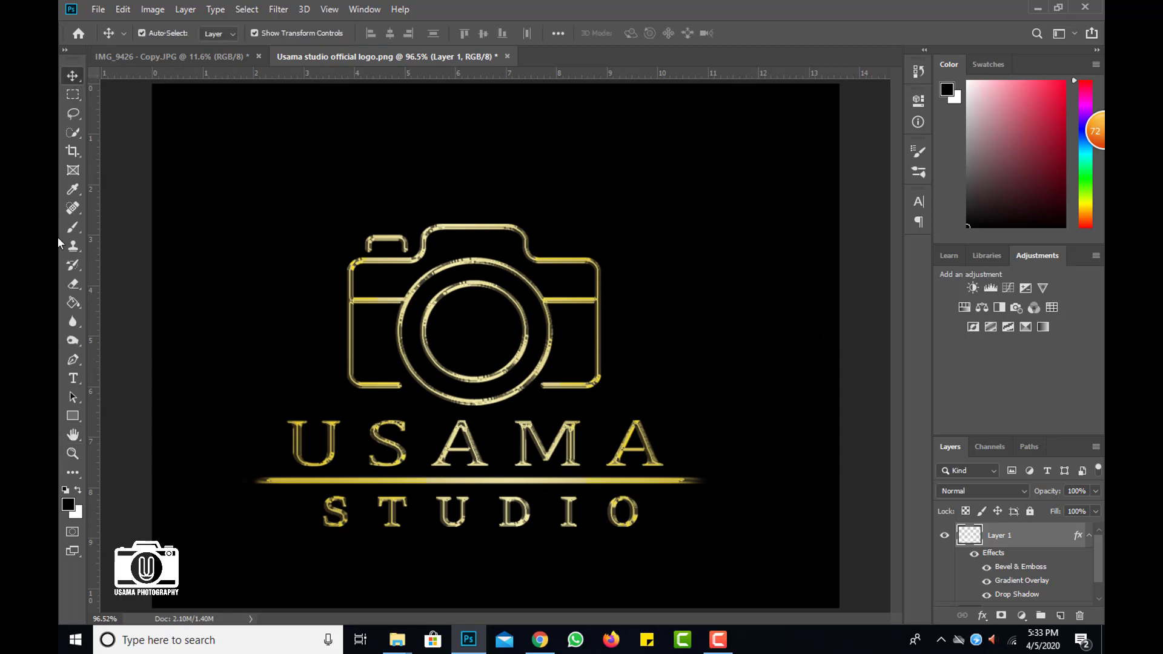